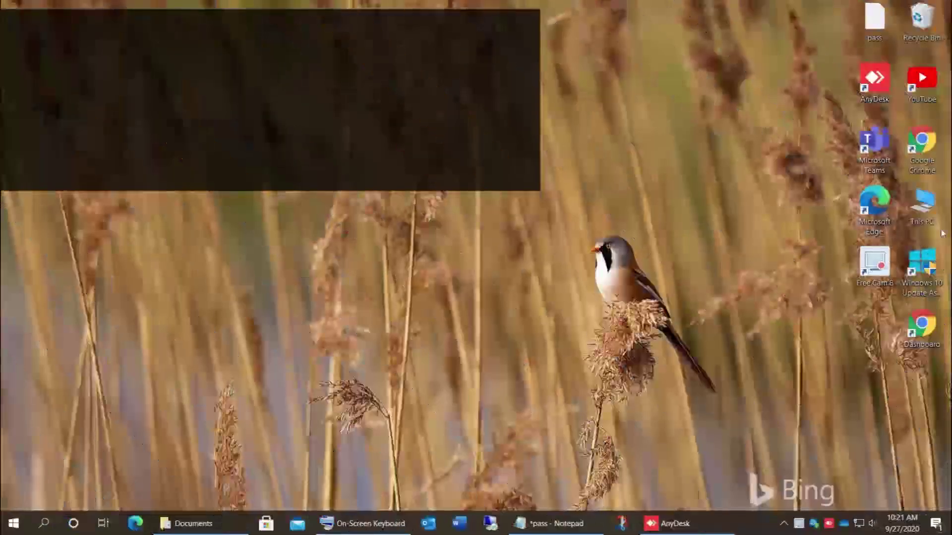
# - Open the System Protection settings from the properties of This PC
pyautogui.rightClick(920, 214)
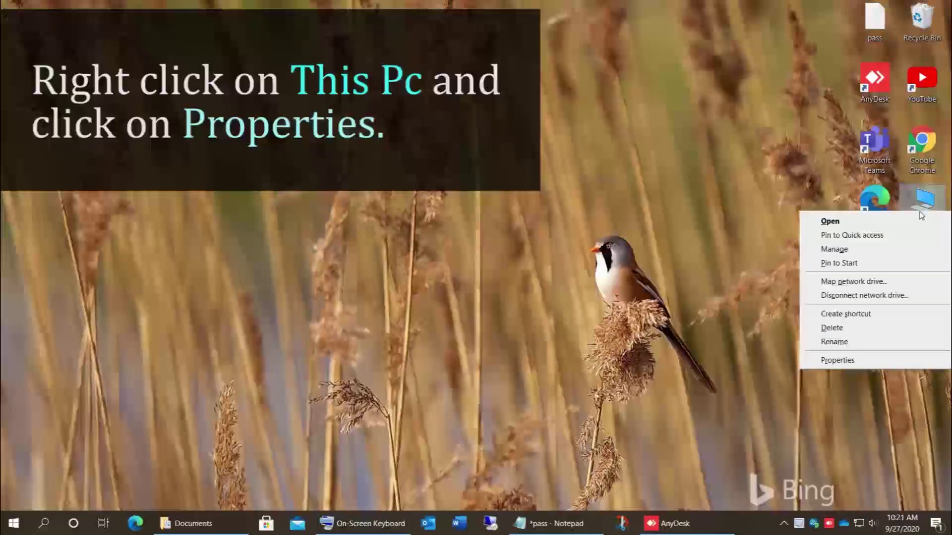
pyautogui.click(836, 361)
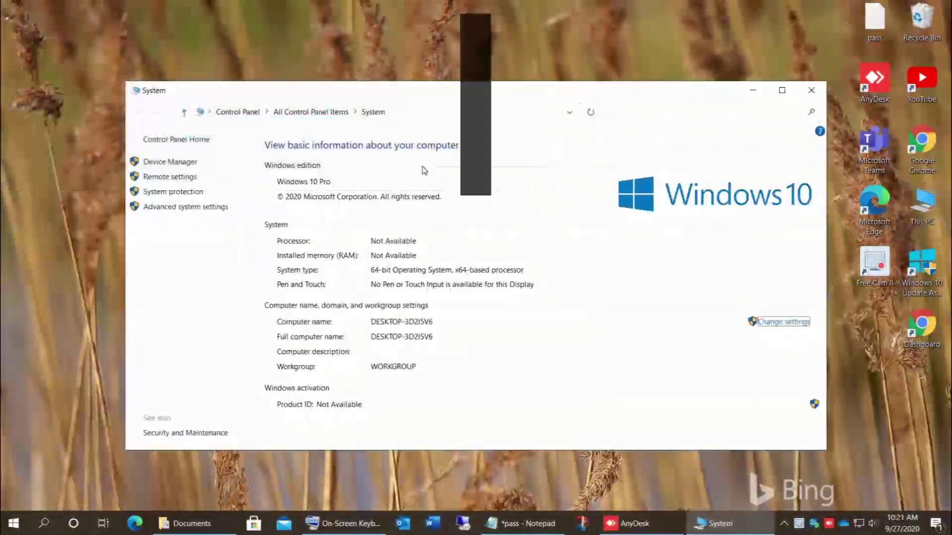
pyautogui.click(154, 195)
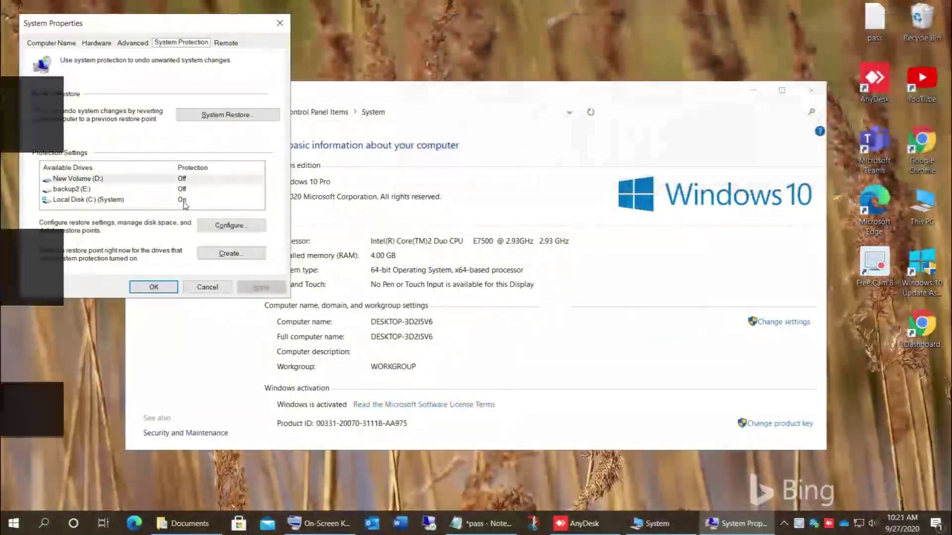
# - Turn on system protection for New Volume (D:) with maximum disk usage of 25% (250.00 GB) and close System Properties
pyautogui.click(73, 192)
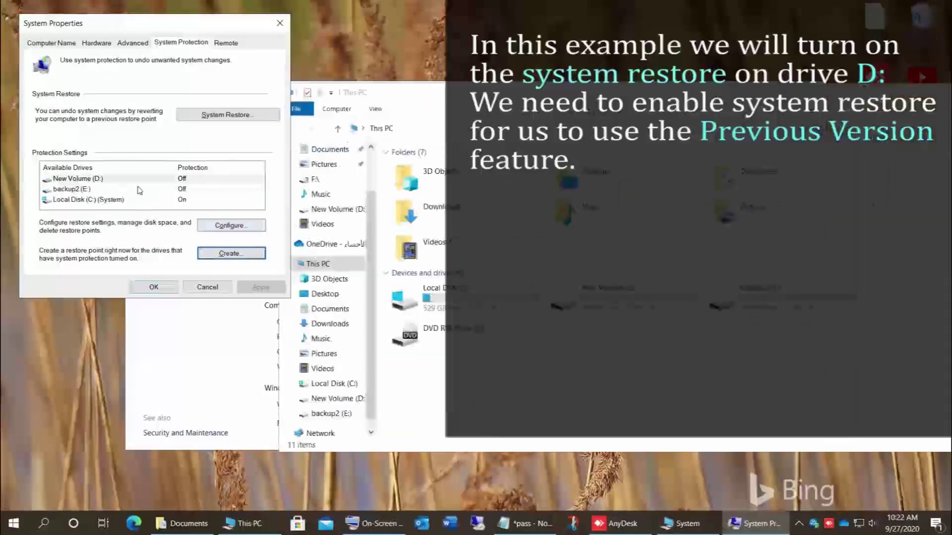
pyautogui.click(83, 193)
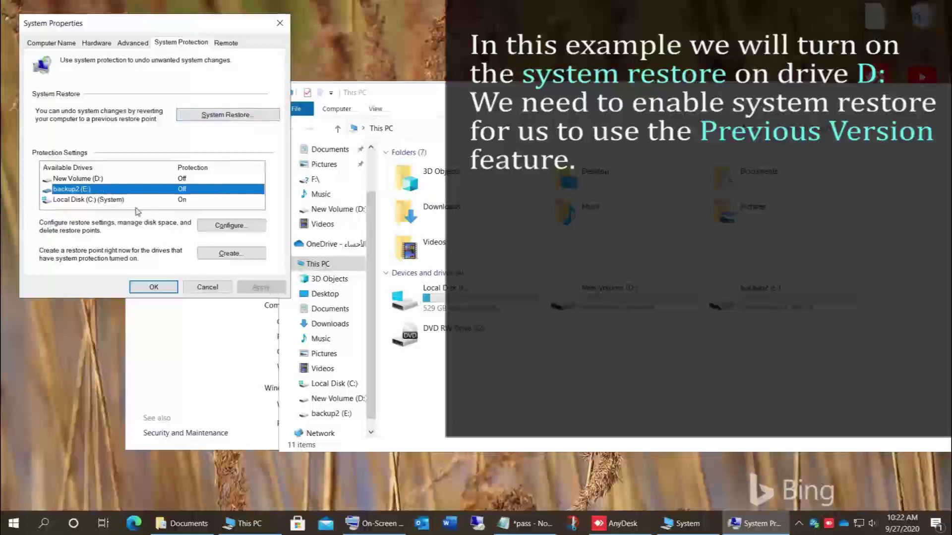
pyautogui.click(94, 179)
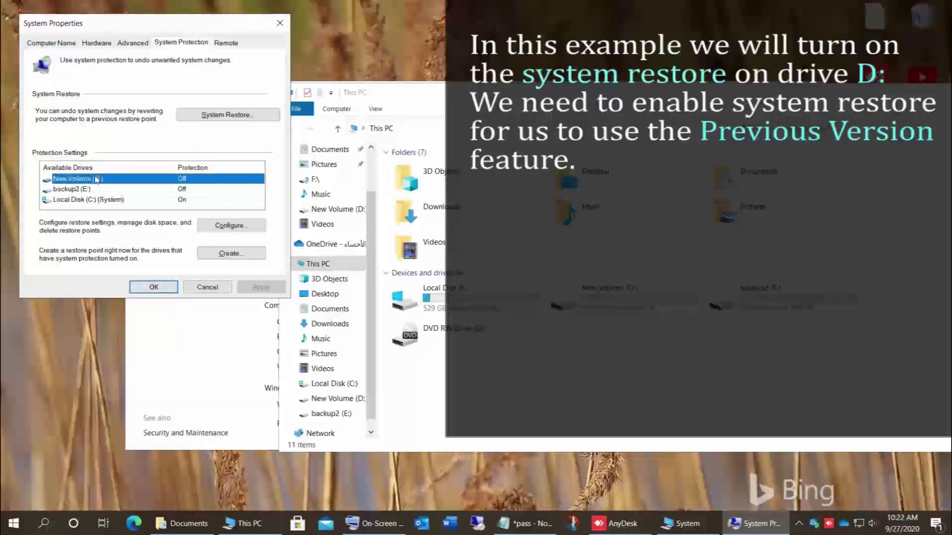
pyautogui.click(228, 225)
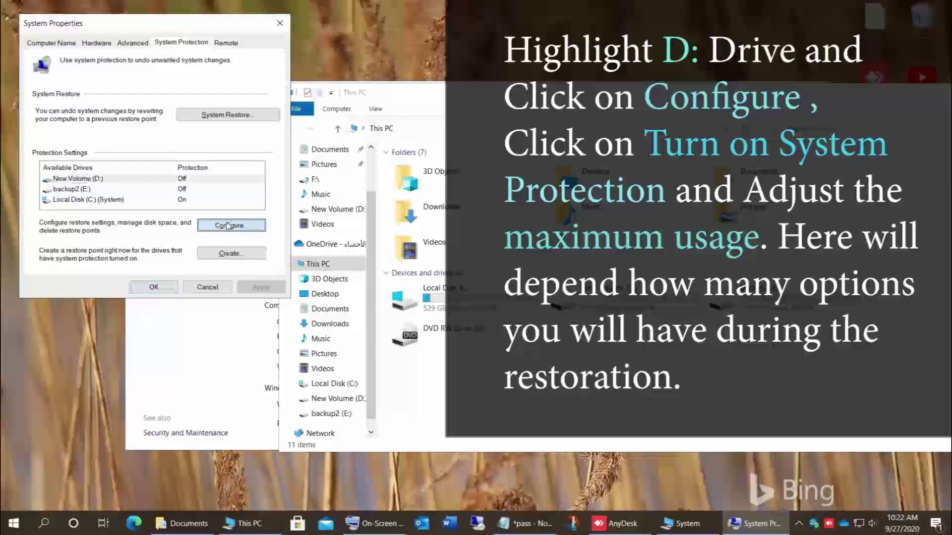
pyautogui.click(77, 113)
pyautogui.moveTo(126, 241); pyautogui.dragTo(160, 240)
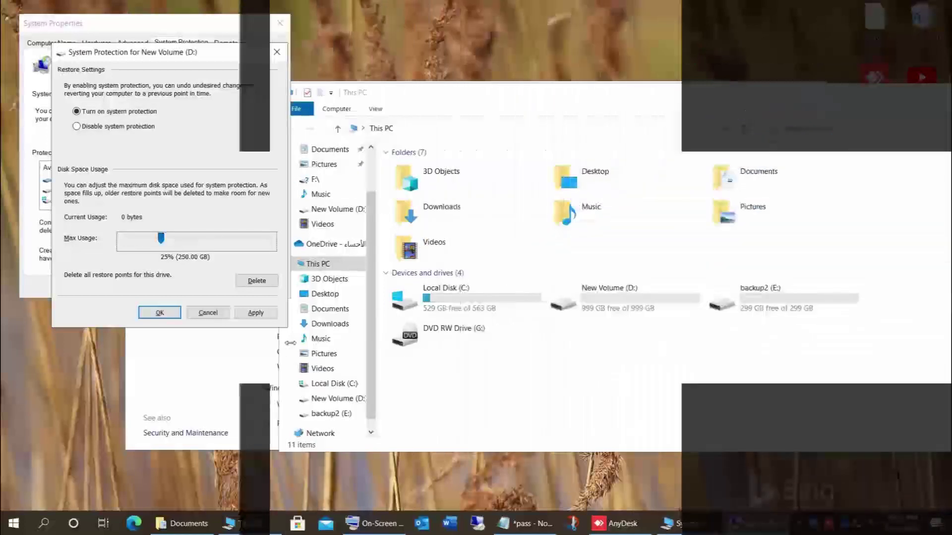
pyautogui.click(255, 313)
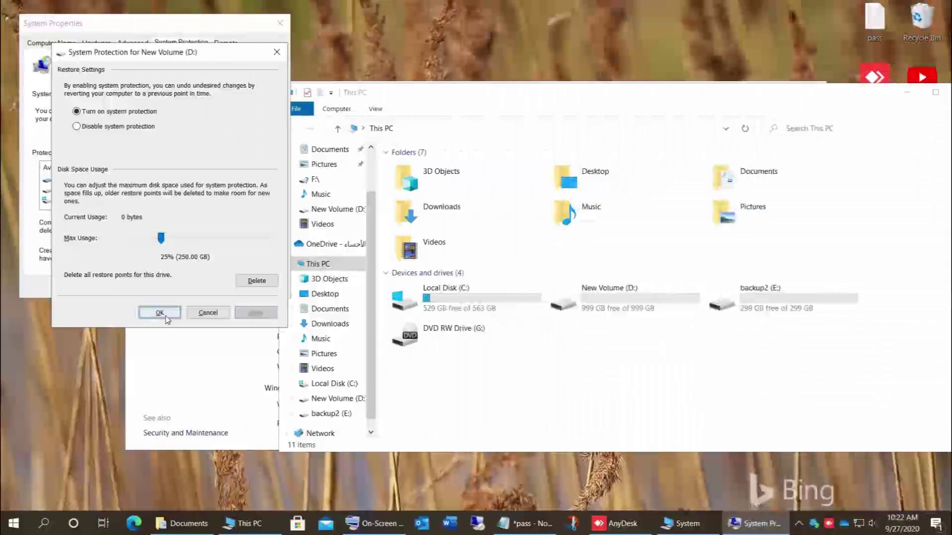
pyautogui.click(166, 317)
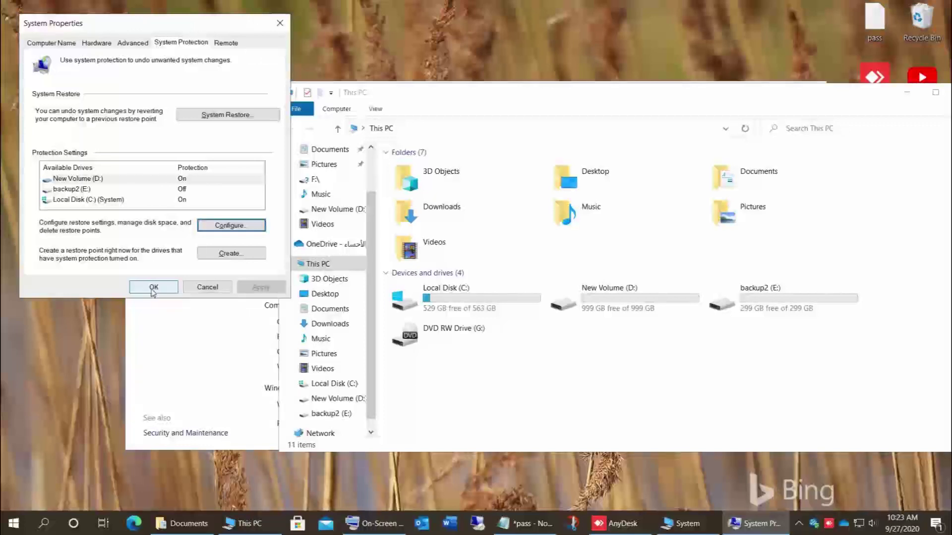
pyautogui.click(152, 290)
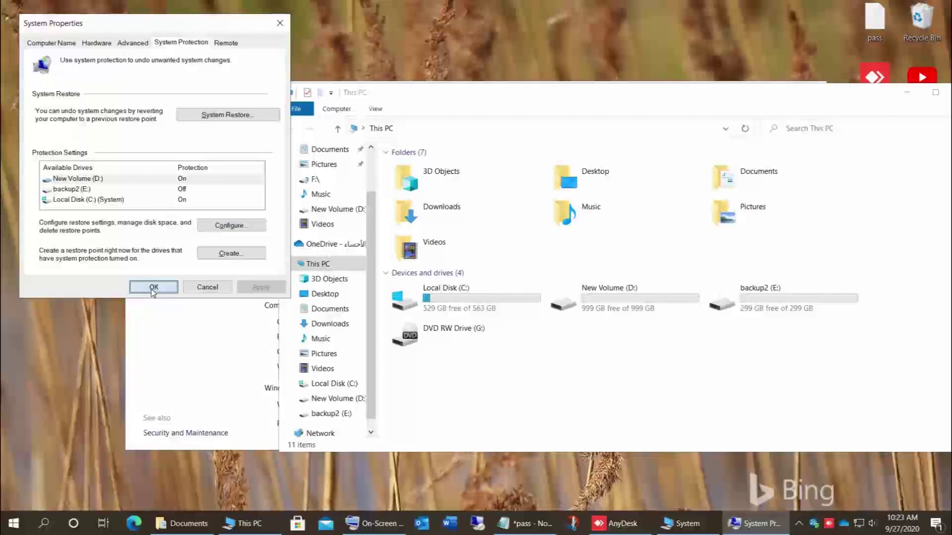
pyautogui.click(153, 287)
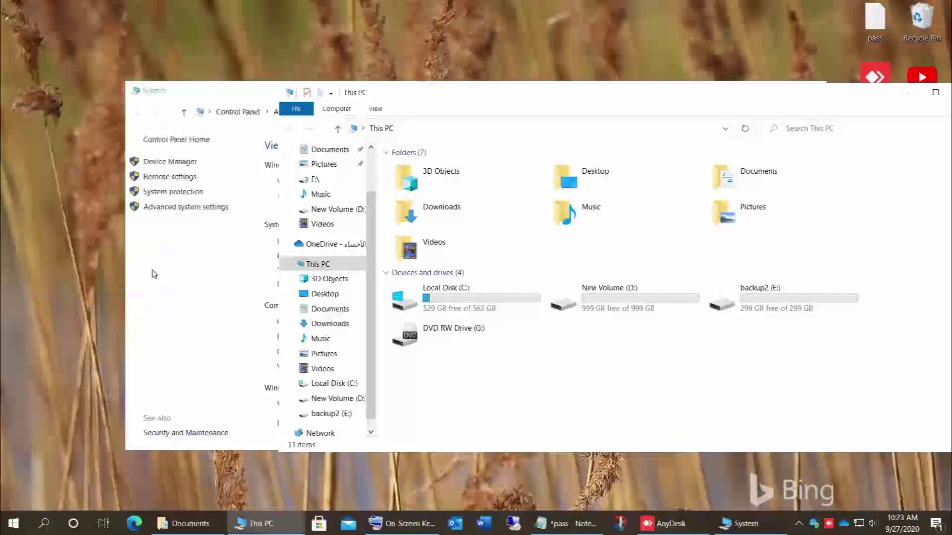
# - Check the previous versions of the test folder on New Volume (D:) in its properties
pyautogui.doubleClick(618, 301)
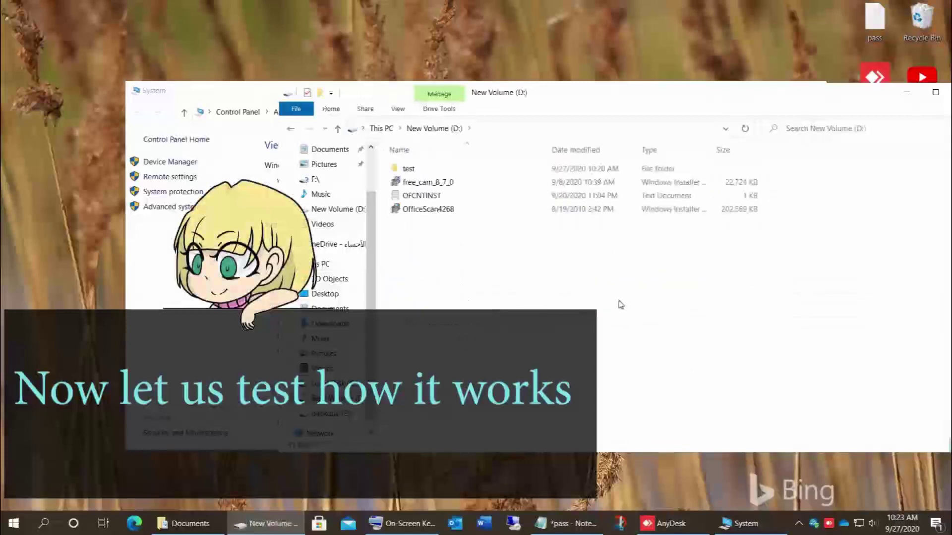
pyautogui.click(406, 170)
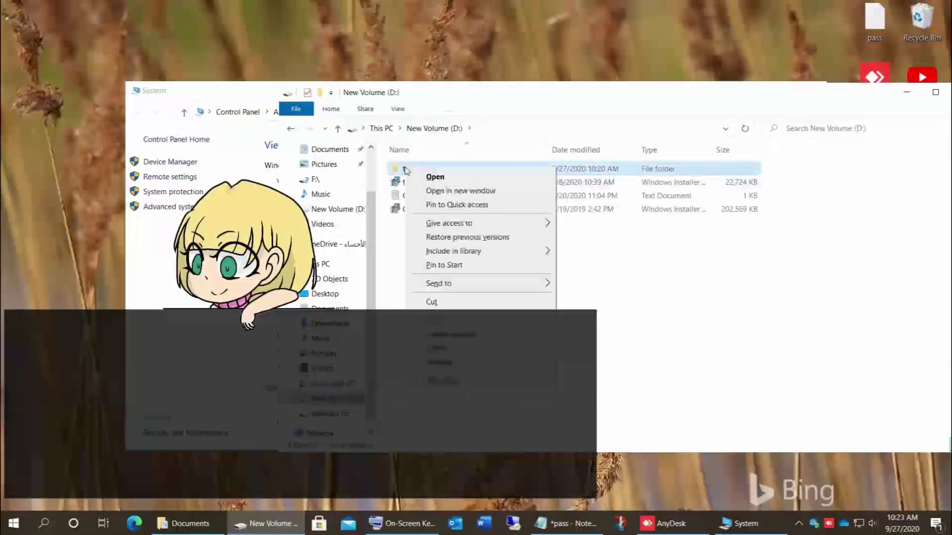
pyautogui.rightClick(406, 169)
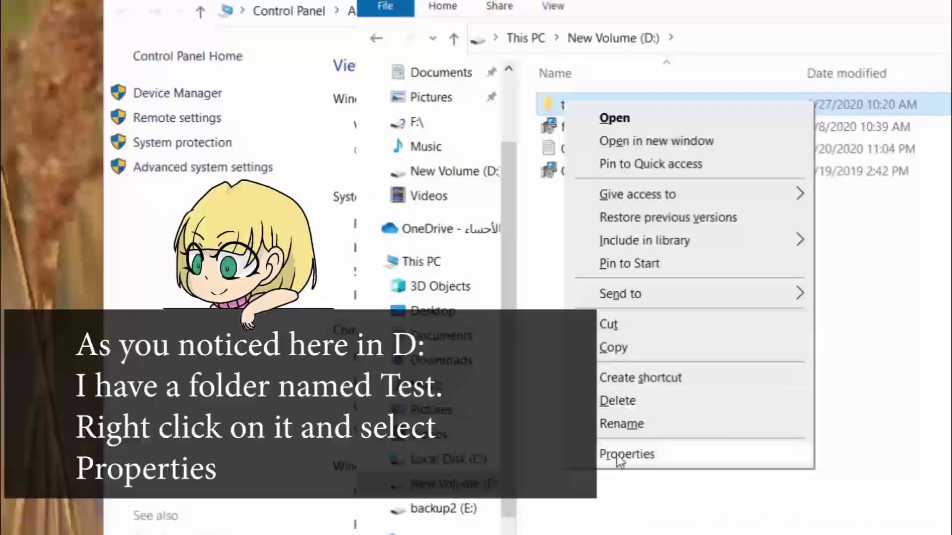
pyautogui.click(625, 455)
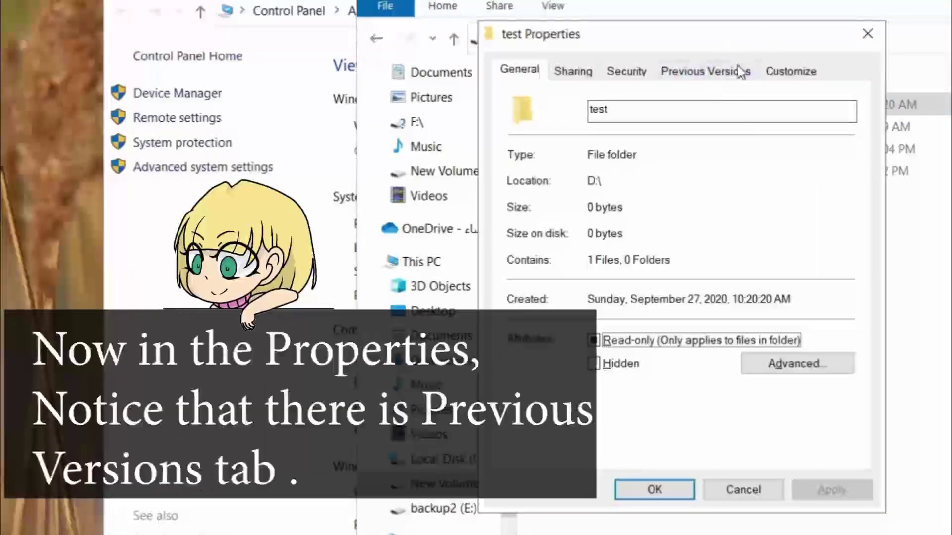
pyautogui.click(712, 75)
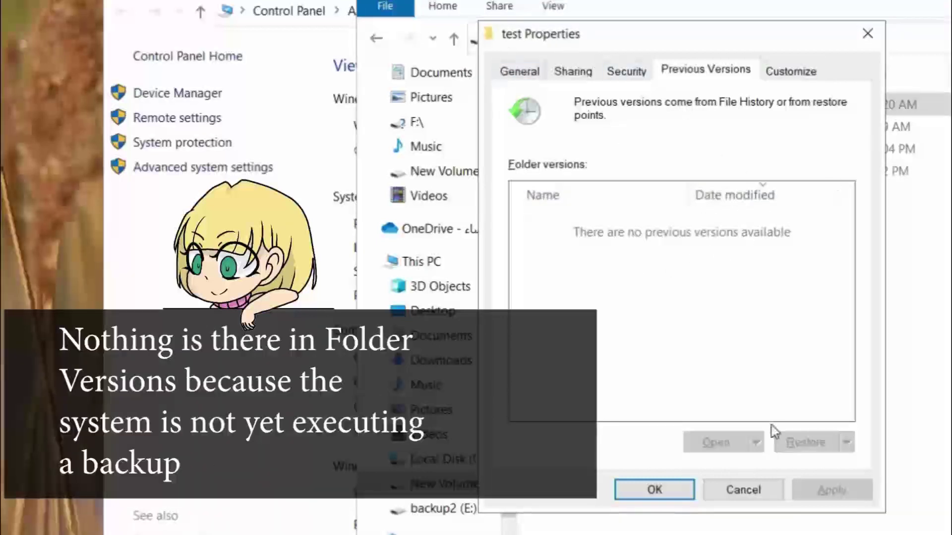
pyautogui.click(867, 33)
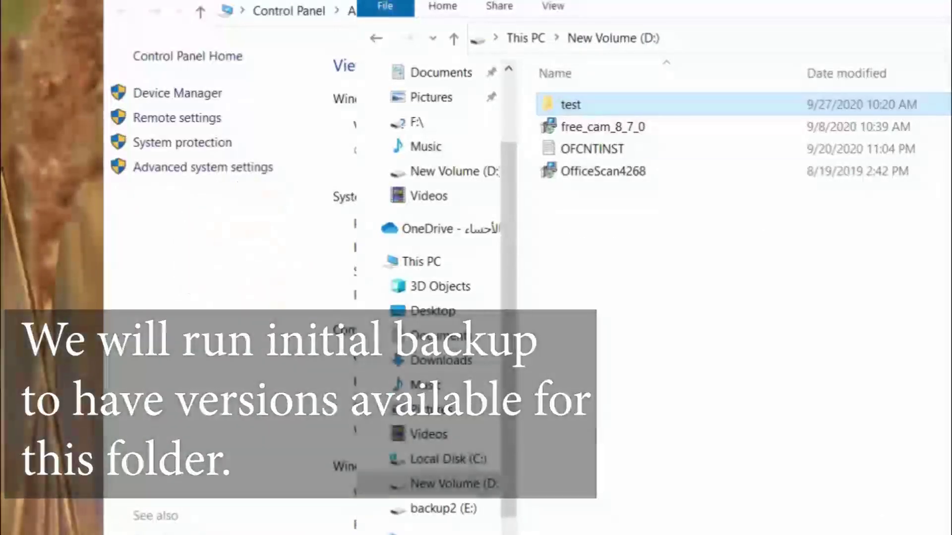
# - Return to the System window and reopen the System Protection settings
pyautogui.moveTo(744, 1); pyautogui.dragTo(532, 76)
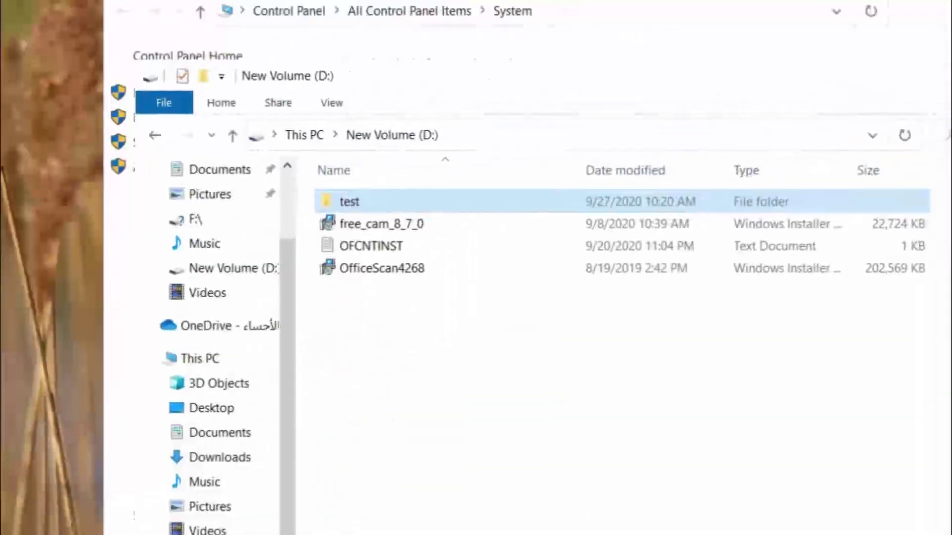
pyautogui.press('super+r')
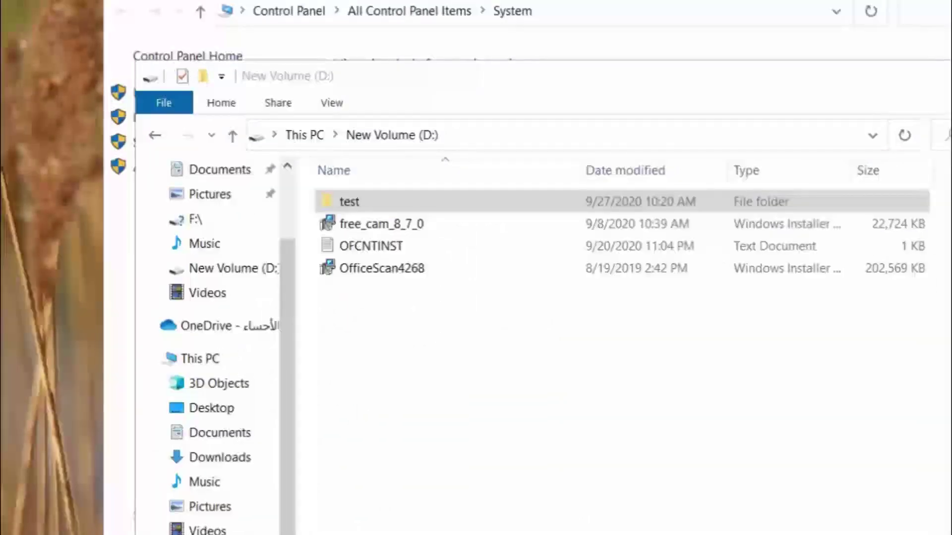
pyautogui.hotkey('alt', 'Tab')
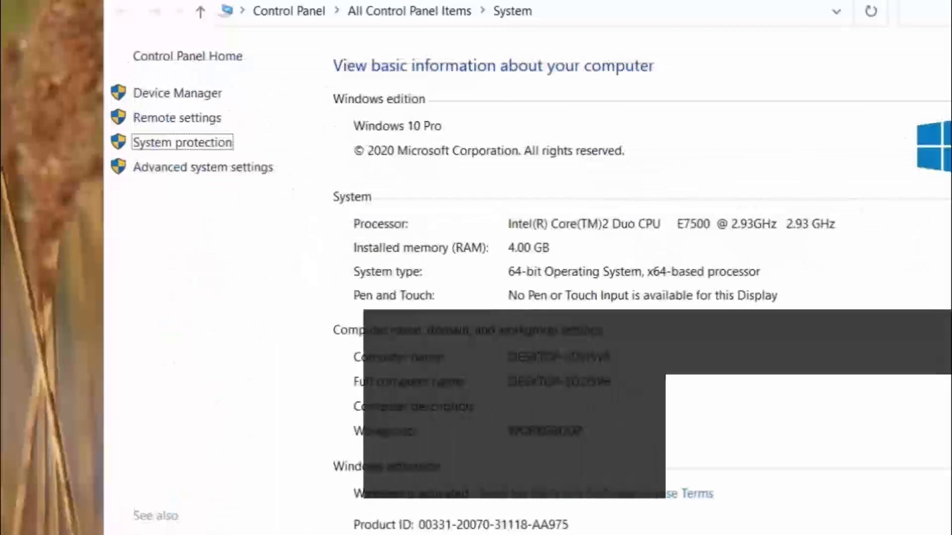
pyautogui.click(178, 146)
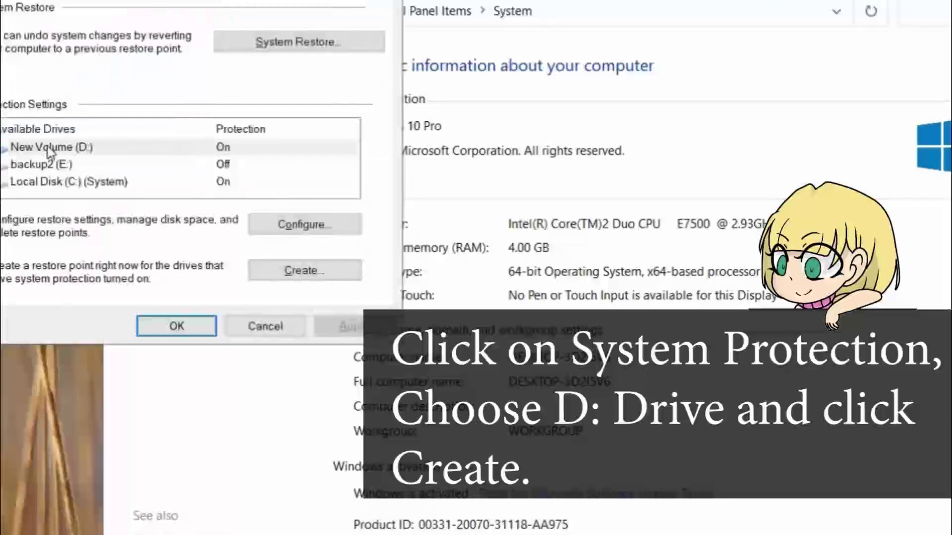
# - Create a restore point described as test_restore_point for the protected drives, including New Volume (D:)
pyautogui.click(48, 151)
pyautogui.click(343, 271)
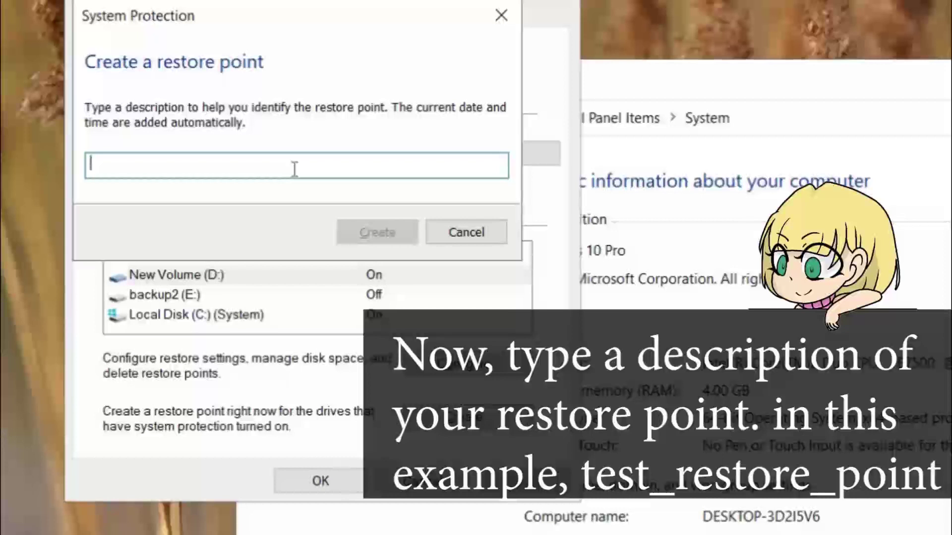
pyautogui.write('test')
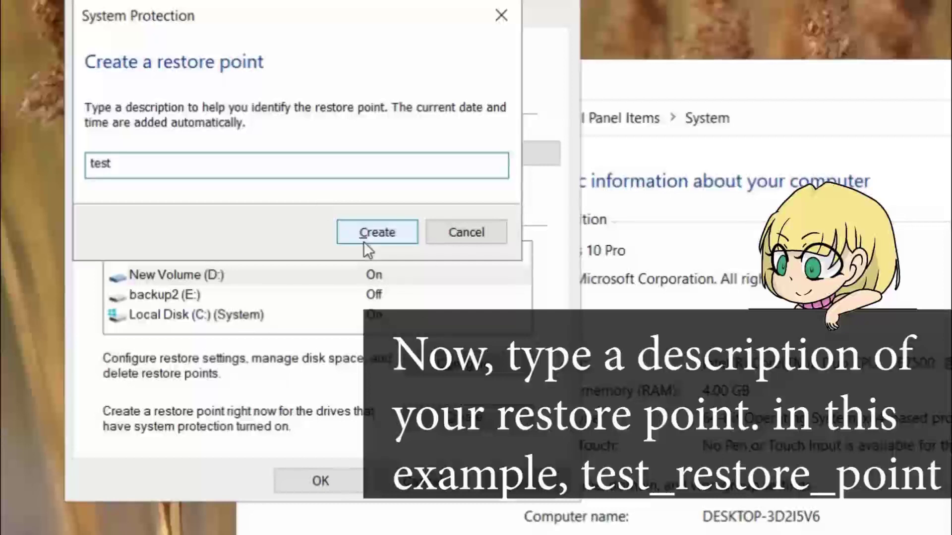
pyautogui.write('_restore')
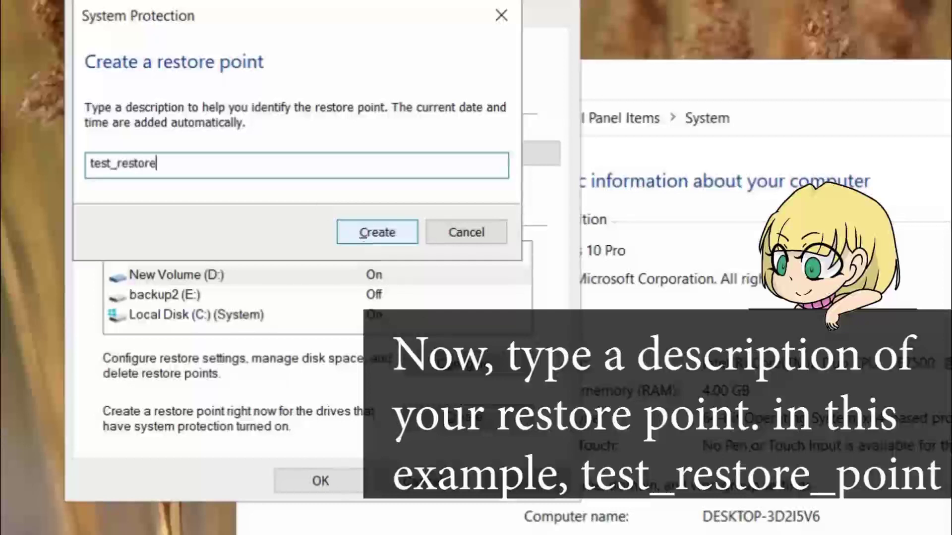
pyautogui.write('_point')
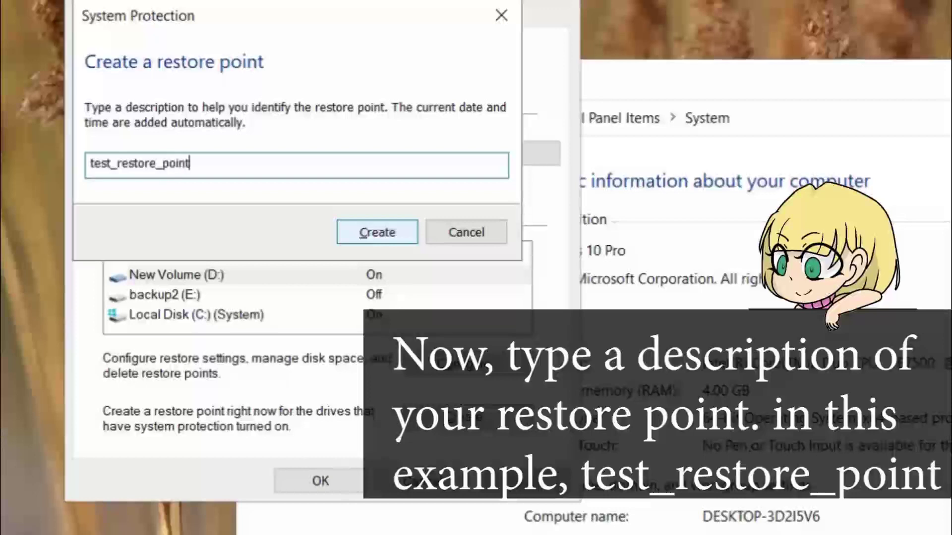
pyautogui.click(389, 238)
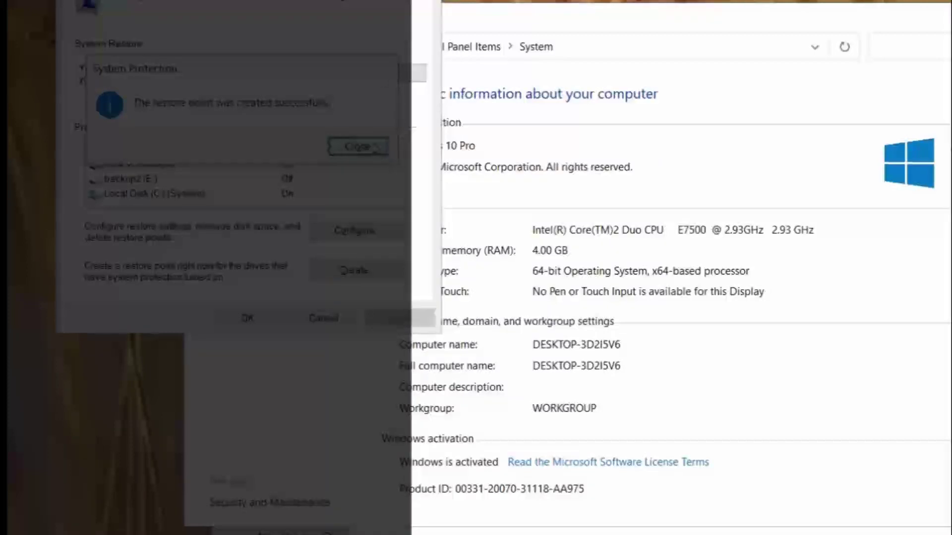
pyautogui.click(376, 147)
# - Delete the OFCNTINST text document from New Volume (D:)
pyautogui.click(604, 211)
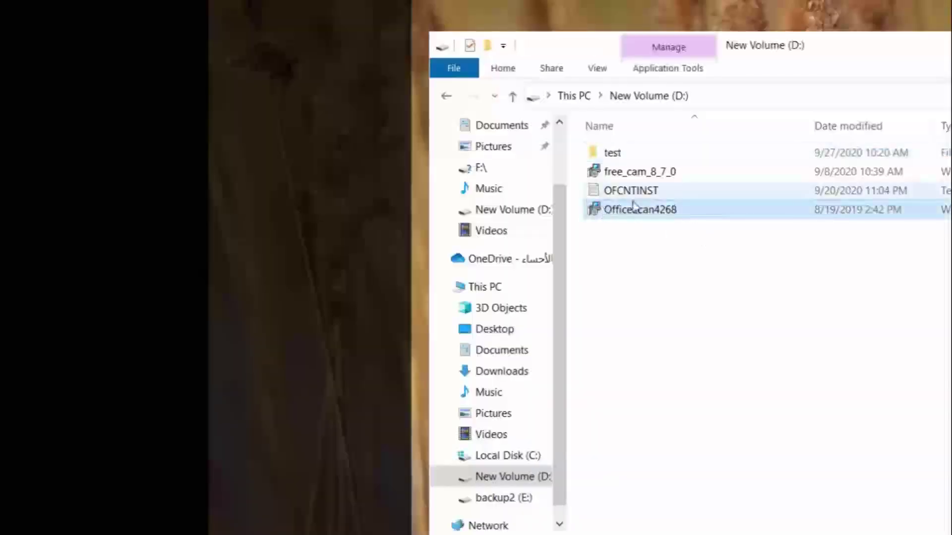
pyautogui.click(615, 154)
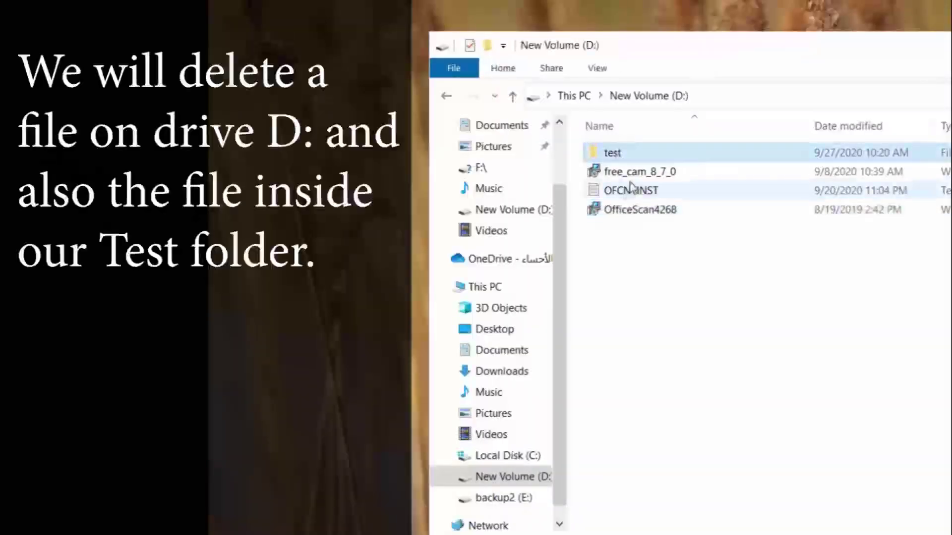
pyautogui.click(639, 210)
pyautogui.click(641, 192)
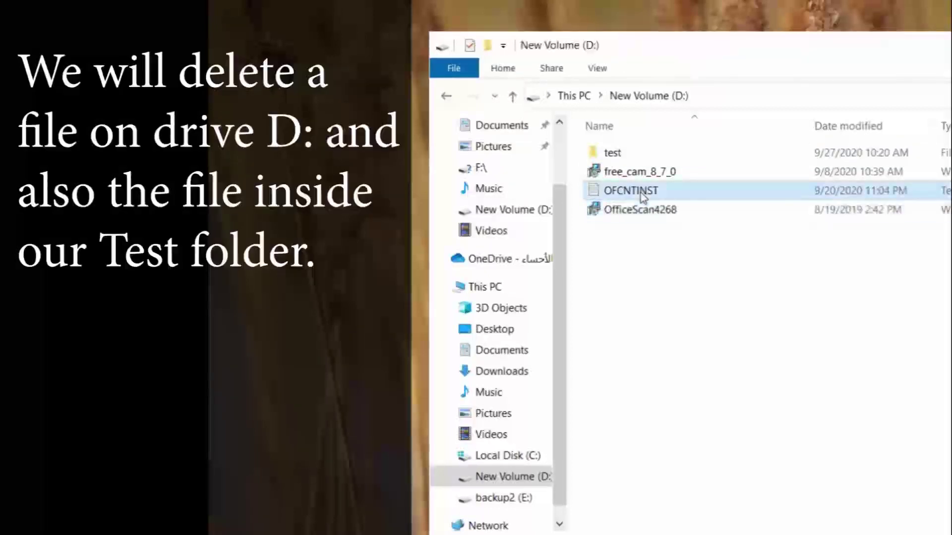
pyautogui.press('Delete')
# - Delete the text document named file inside the test folder and return to New Volume (D:)
pyautogui.click(605, 153)
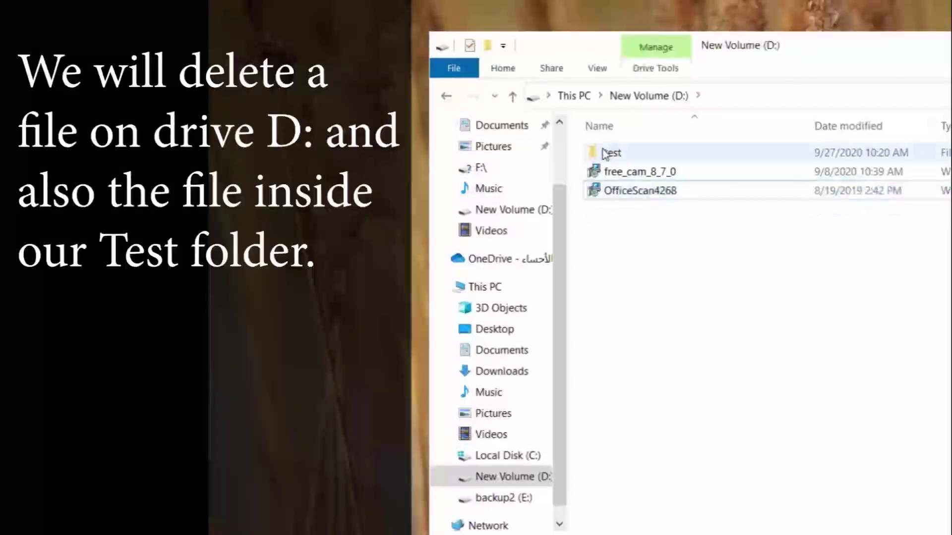
pyautogui.doubleClick(605, 153)
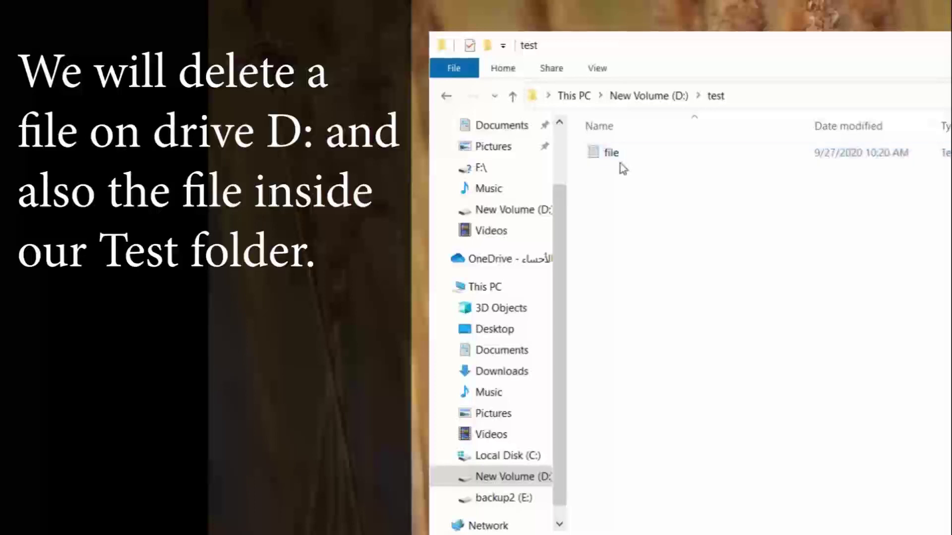
pyautogui.click(619, 157)
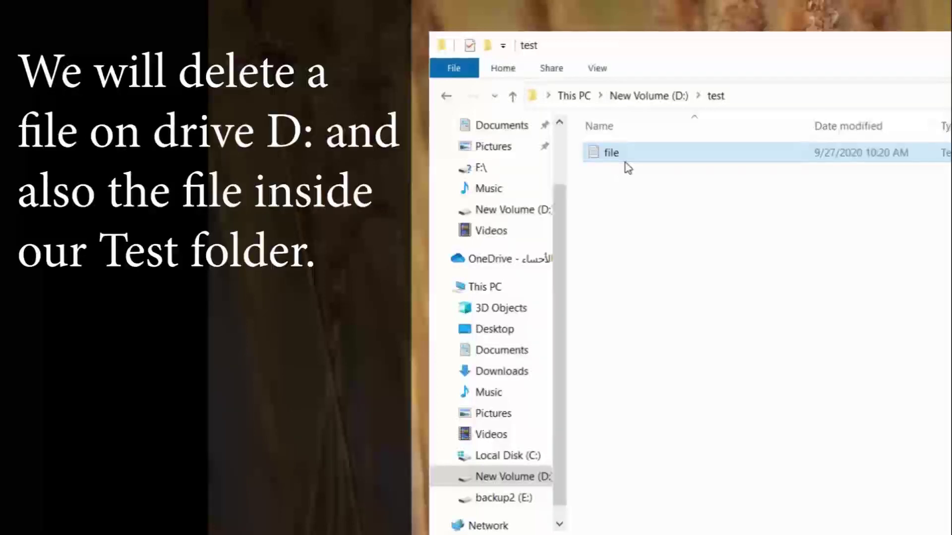
pyautogui.press('Delete')
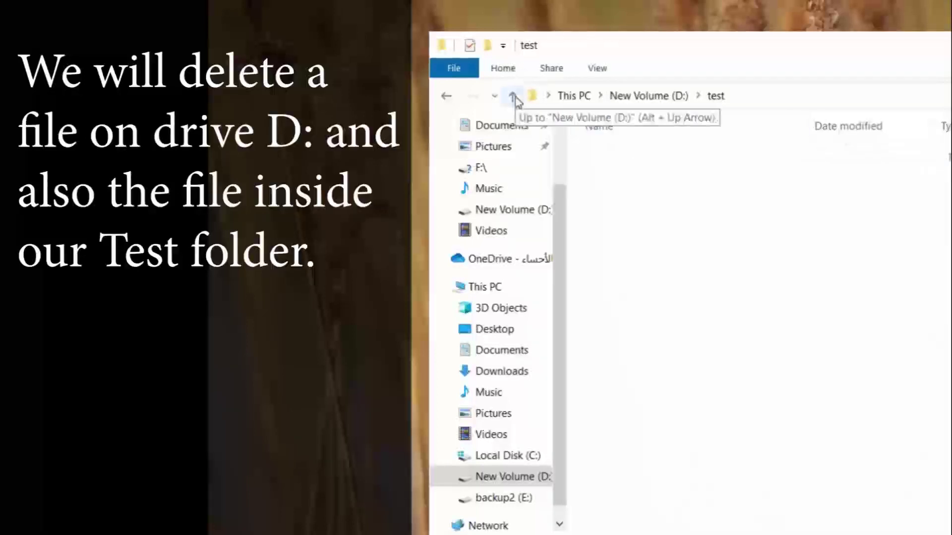
pyautogui.click(445, 98)
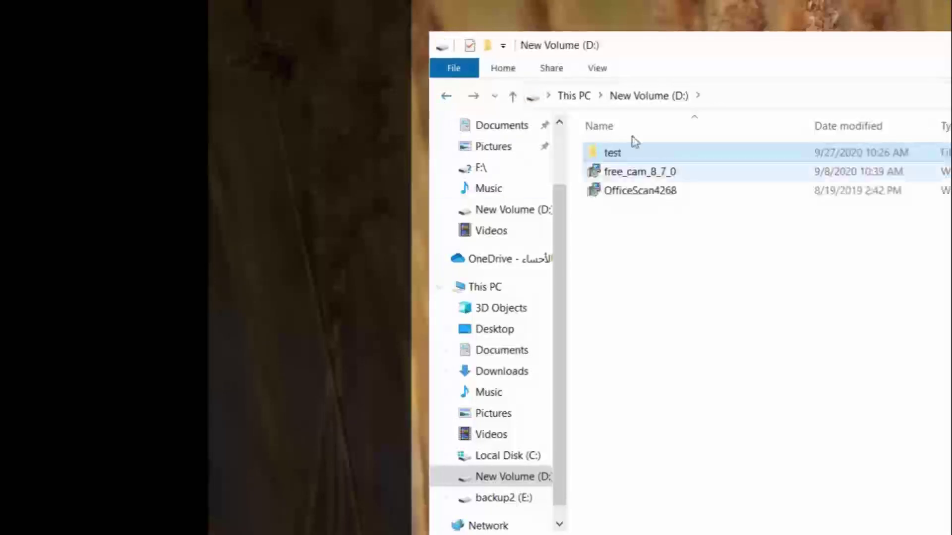
# - Restore the test folder to its previous version from 9/27/2020 10:24 AM and close its properties
pyautogui.rightClick(633, 157)
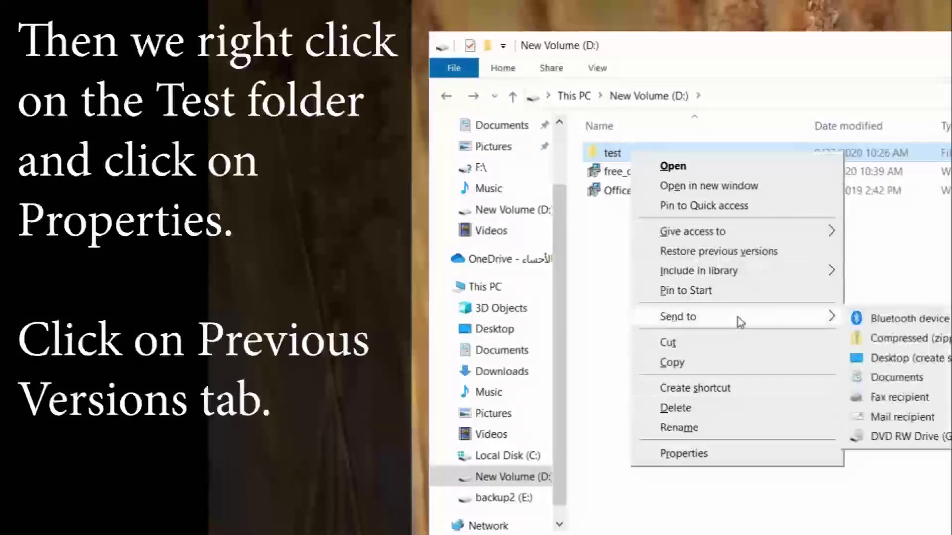
pyautogui.click(696, 454)
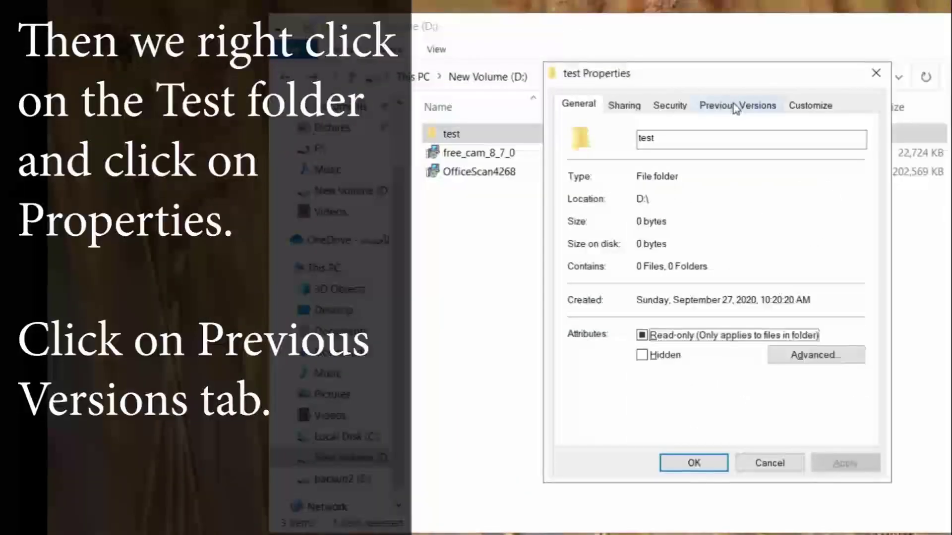
pyautogui.click(735, 106)
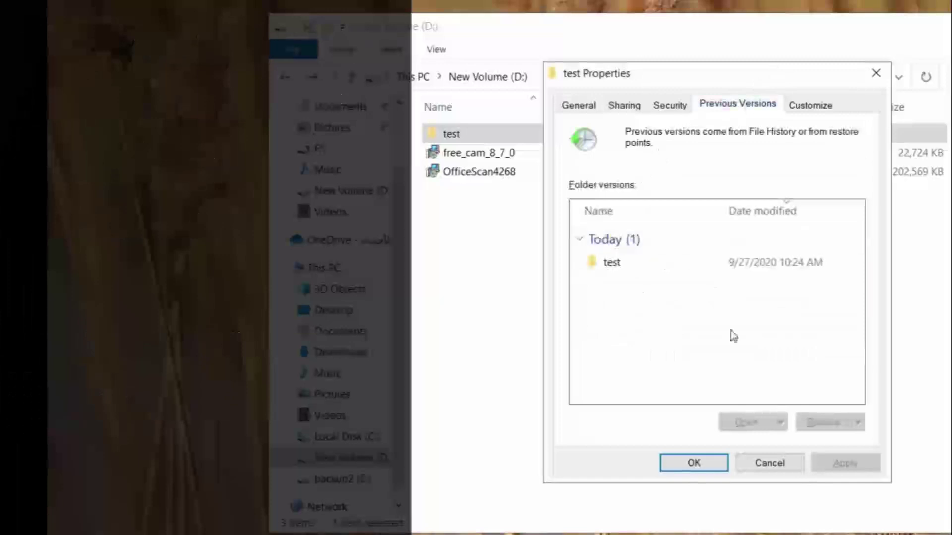
pyautogui.click(664, 266)
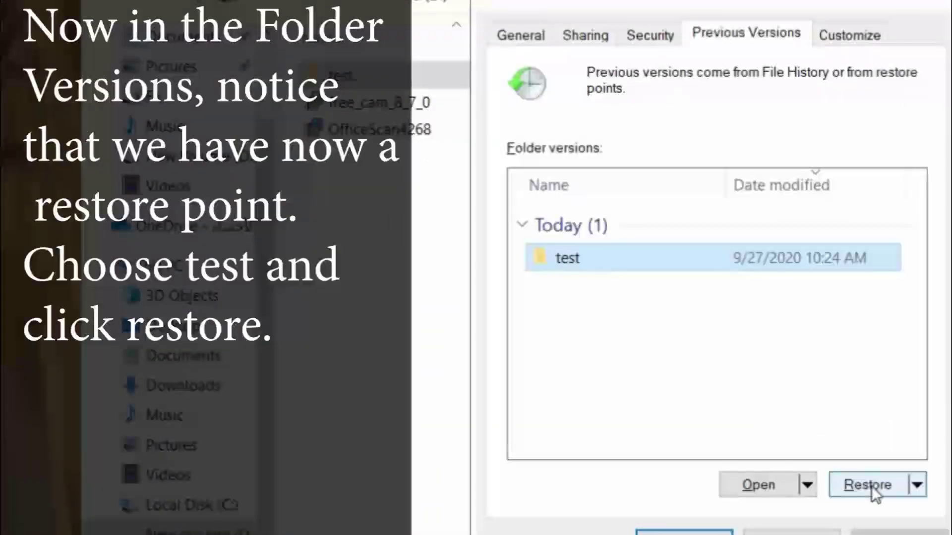
pyautogui.click(873, 486)
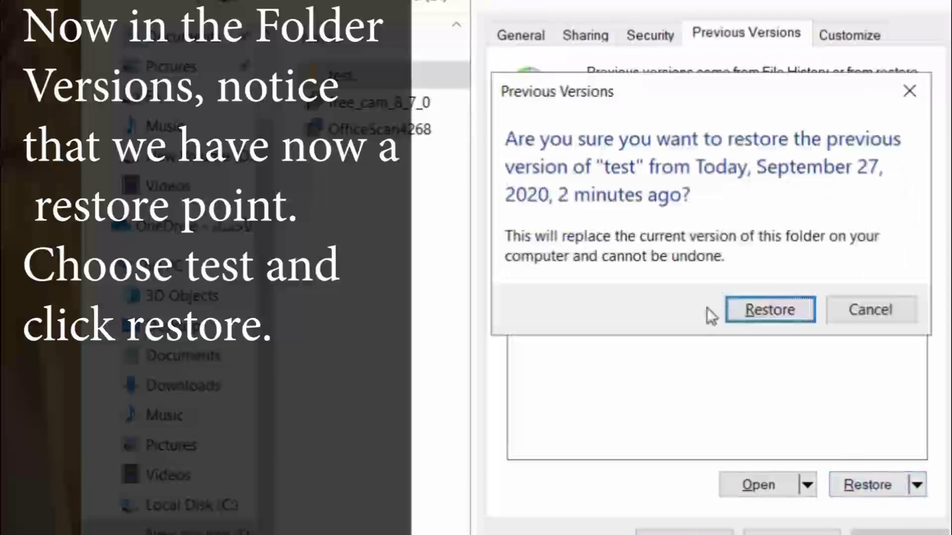
pyautogui.click(769, 310)
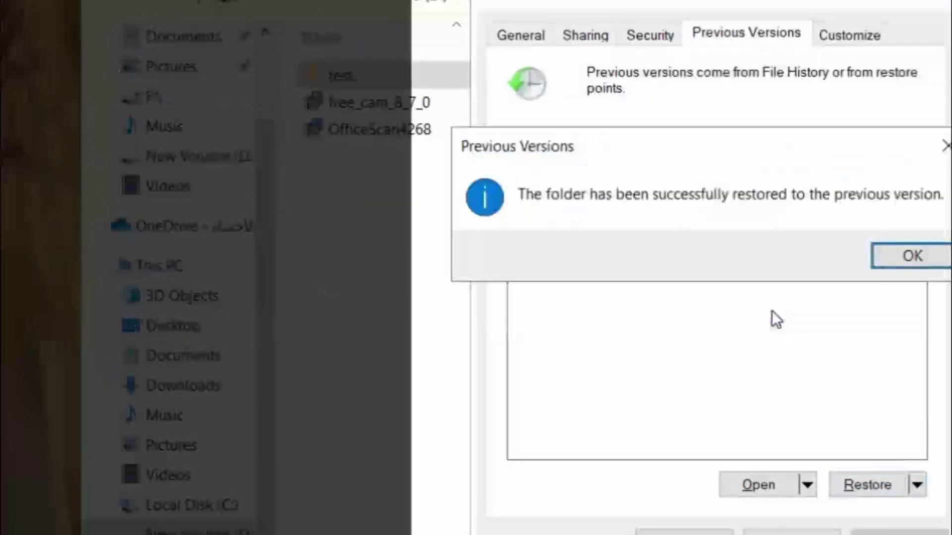
pyautogui.click(931, 264)
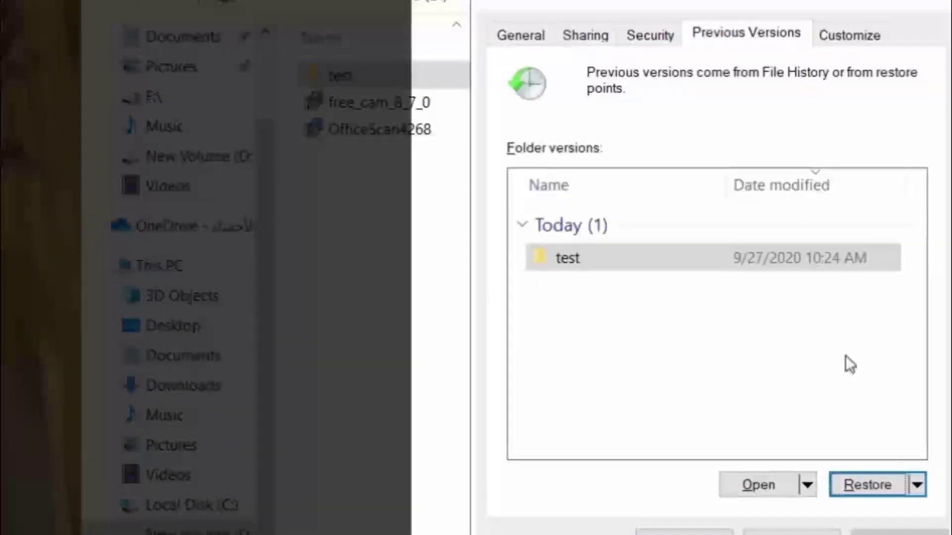
pyautogui.click(684, 532)
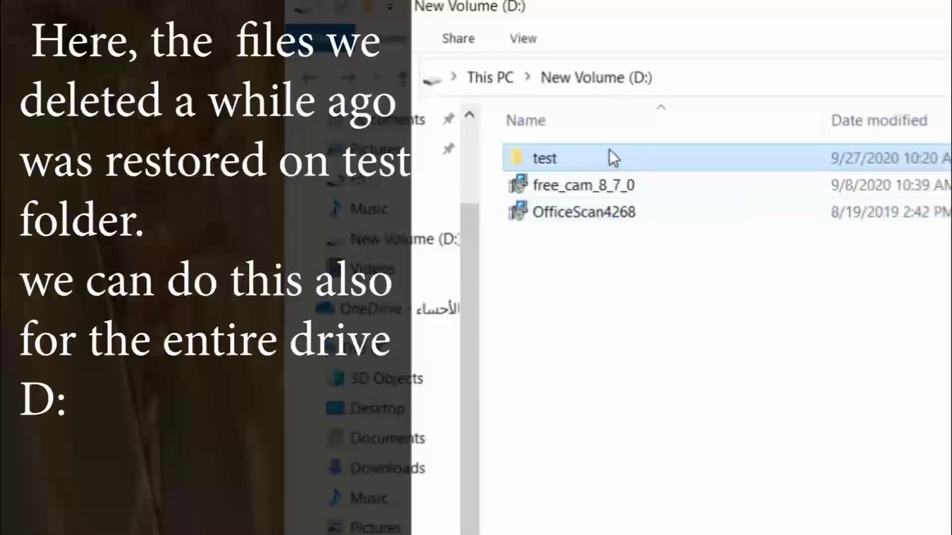
# - Check the contents of the test folder and go back up to This PC
pyautogui.doubleClick(610, 151)
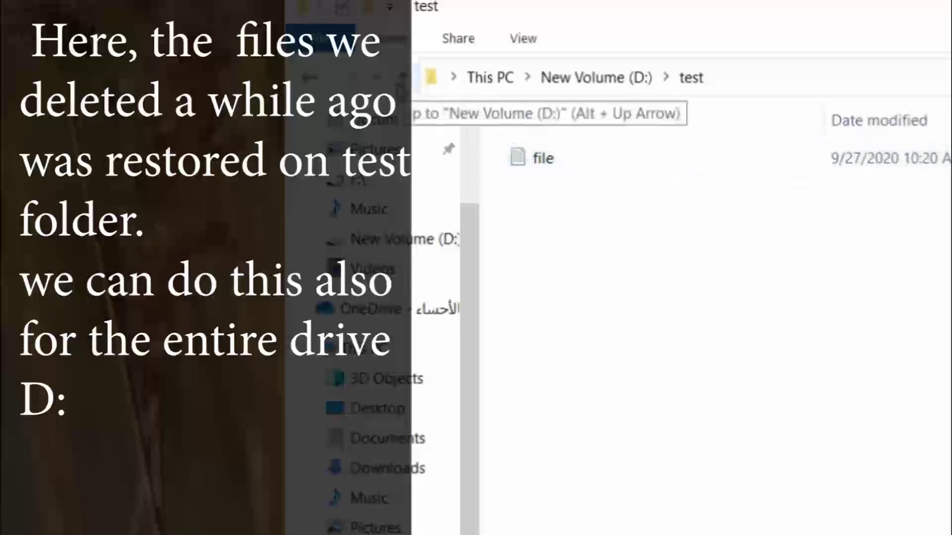
pyautogui.click(406, 82)
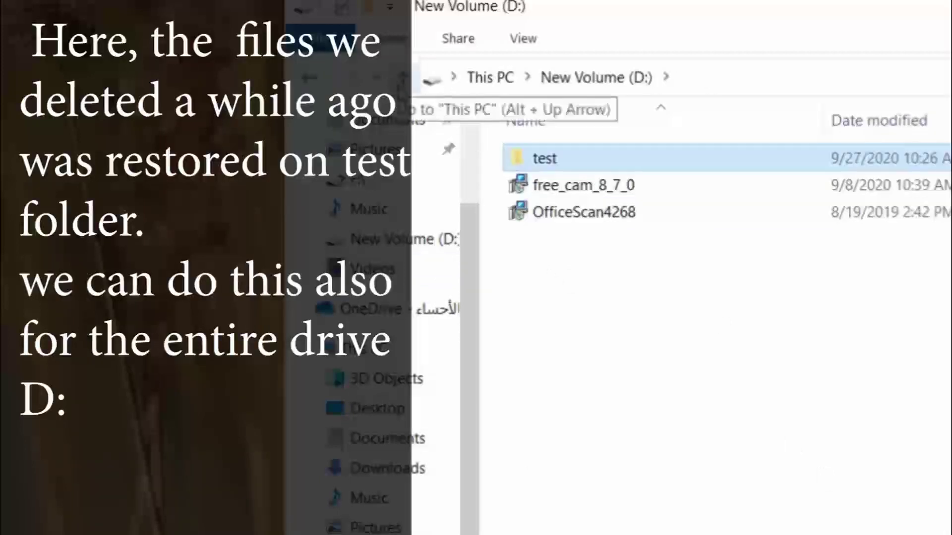
pyautogui.click(403, 81)
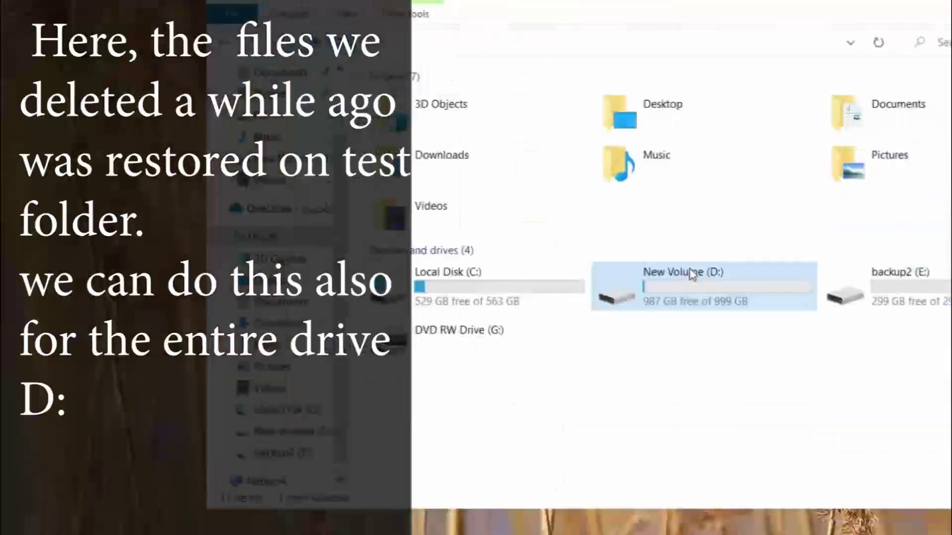
# - Restore the entire New Volume (D:) drive to its 9/27/2020 10:24 AM previous version and open the drive to check its files
pyautogui.rightClick(691, 273)
pyautogui.click(734, 534)
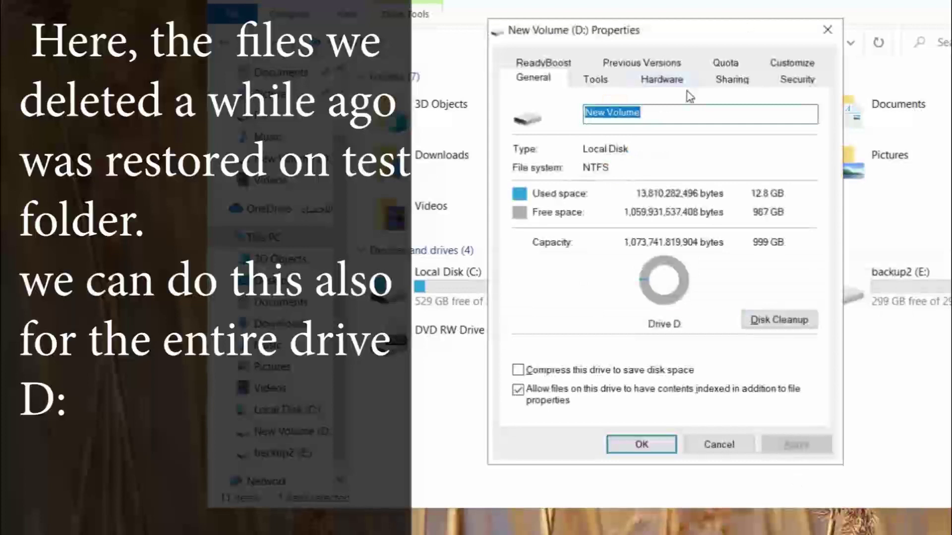
pyautogui.click(665, 65)
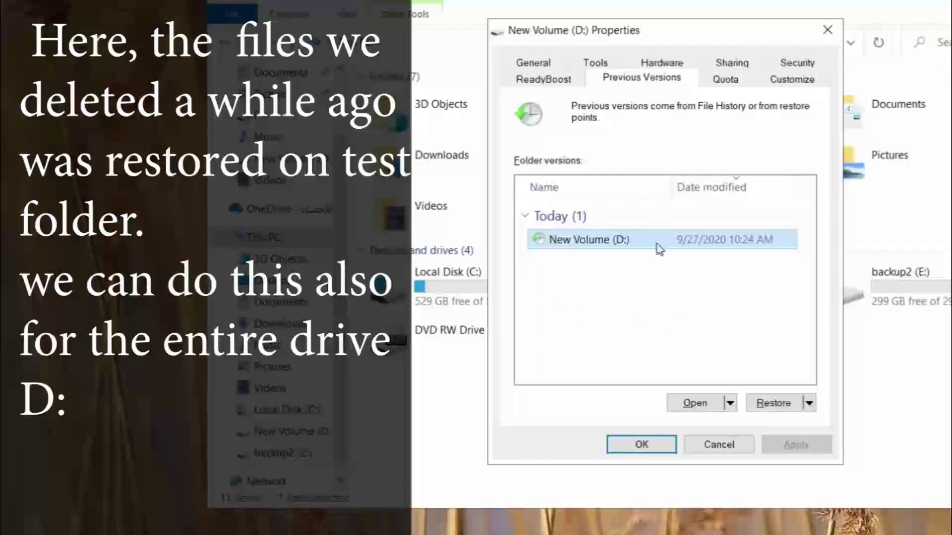
pyautogui.click(775, 403)
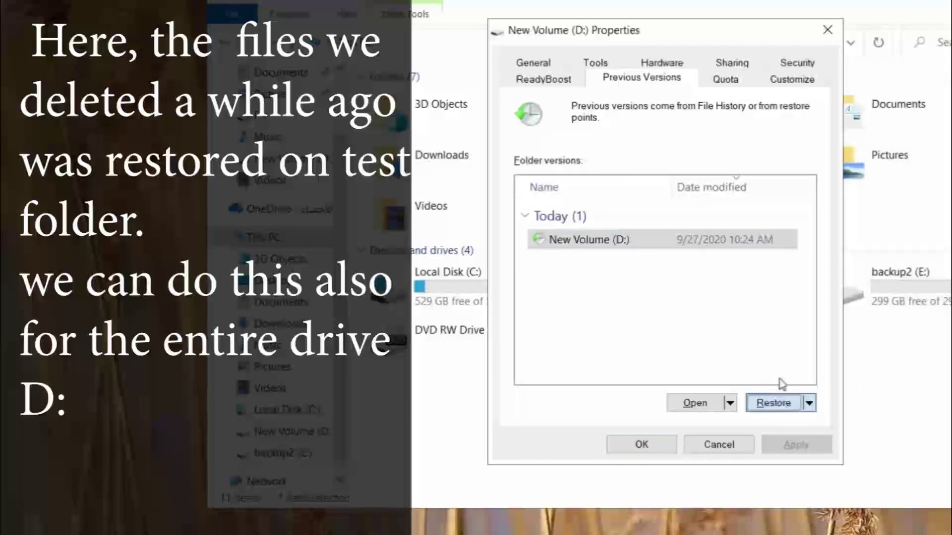
pyautogui.click(706, 269)
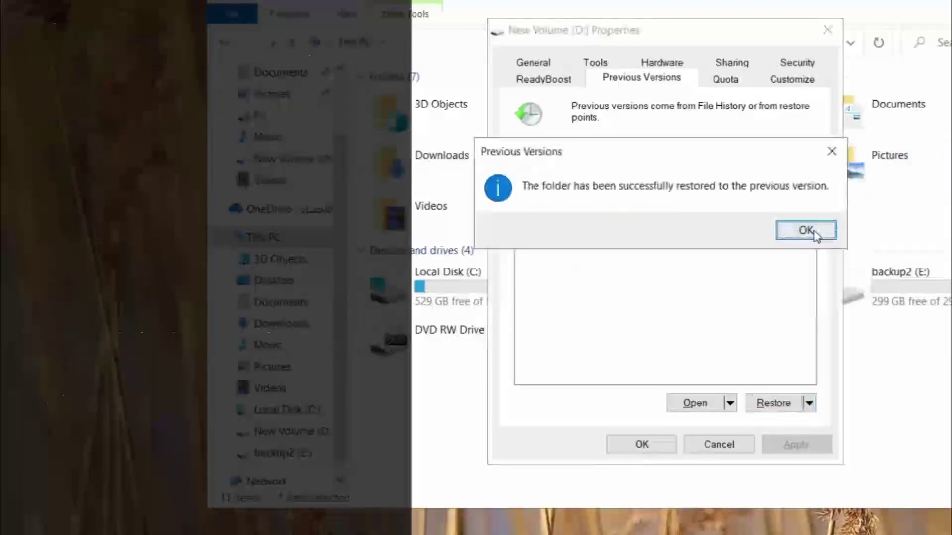
pyautogui.click(806, 232)
pyautogui.click(642, 445)
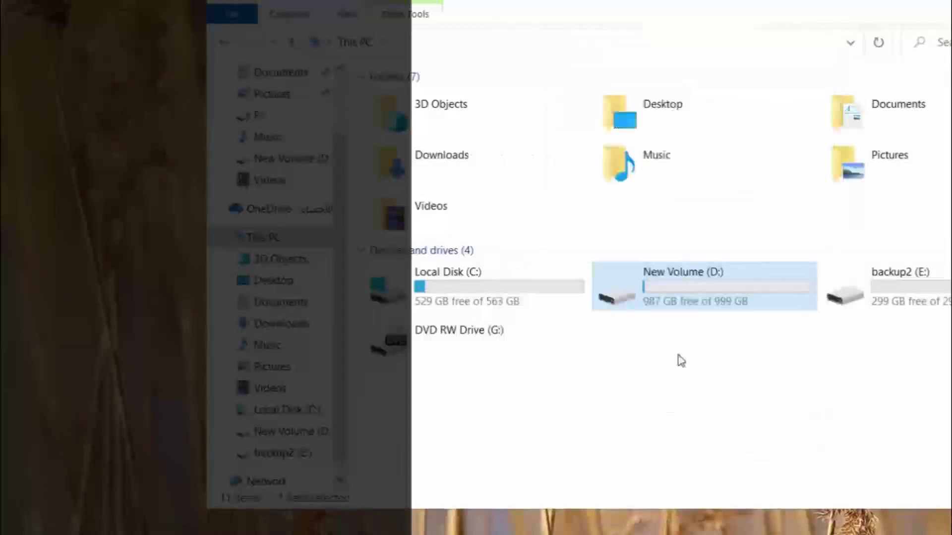
pyautogui.doubleClick(689, 295)
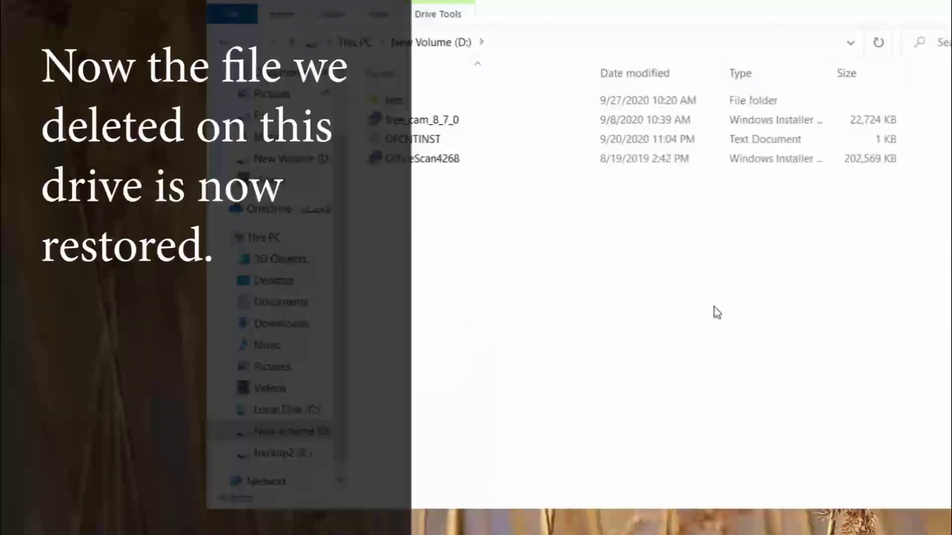